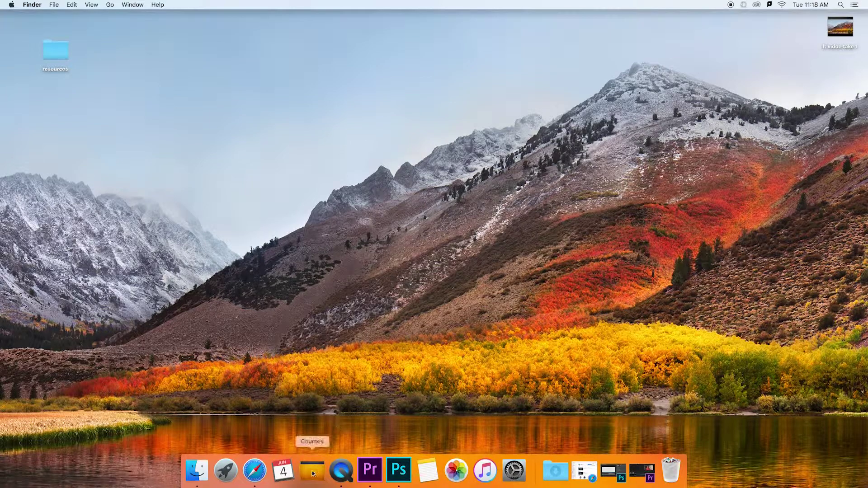
# Open the GMI Lower Third folder in the courses share, under JOUR 460, GMI, Shared, GMI FA 19, Production Needs
pyautogui.click(312, 473)
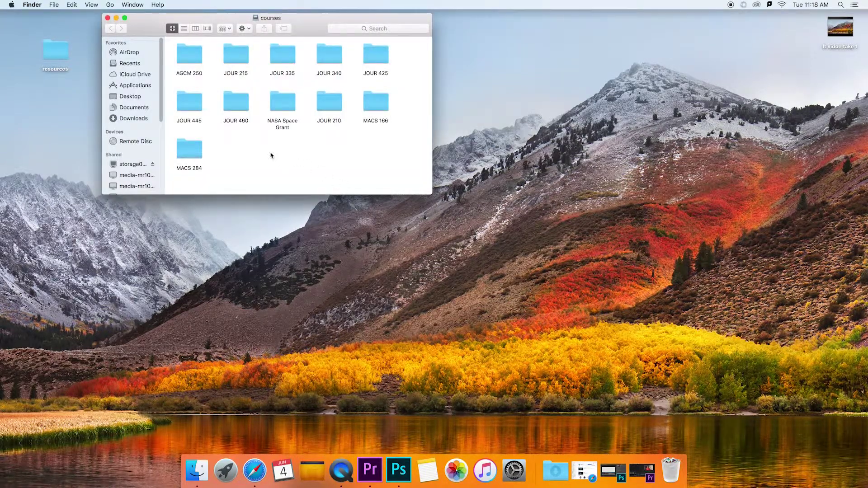
pyautogui.doubleClick(235, 104)
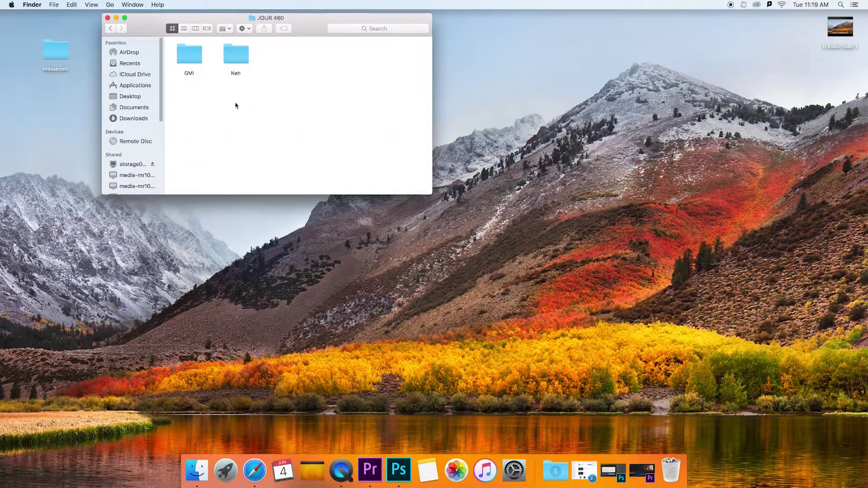
pyautogui.doubleClick(188, 68)
pyautogui.click(238, 59)
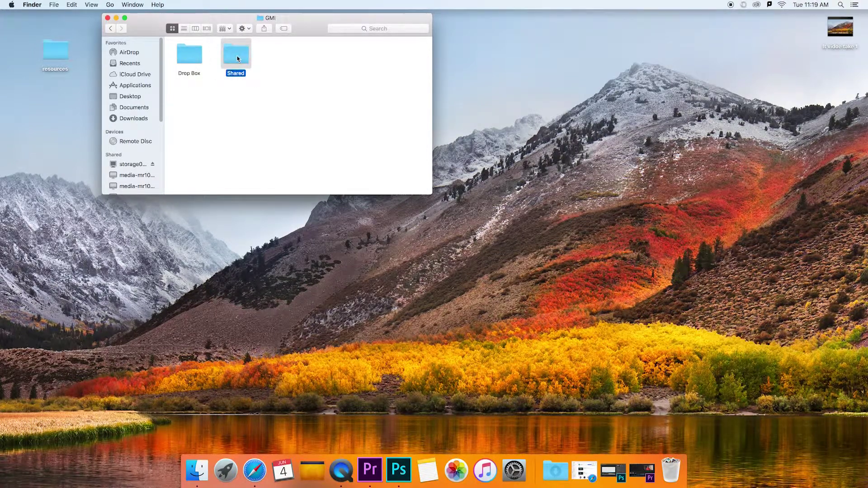
pyautogui.doubleClick(237, 57)
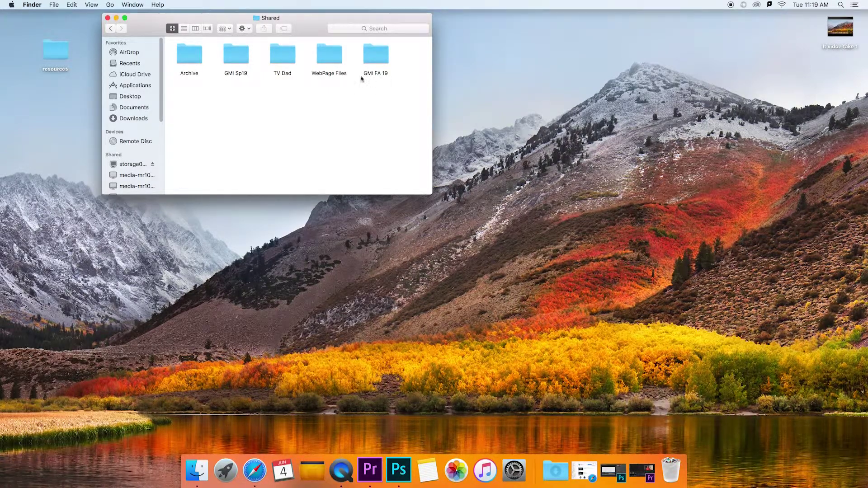
pyautogui.doubleClick(374, 59)
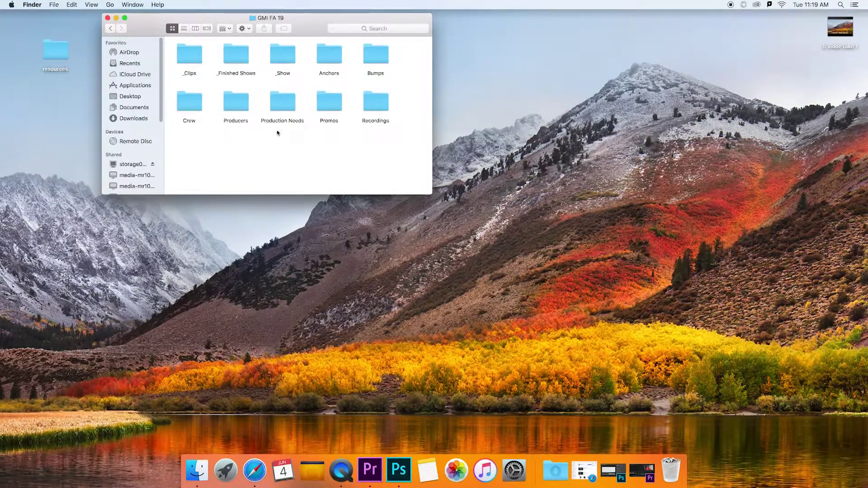
pyautogui.click(280, 104)
pyautogui.doubleClick(280, 104)
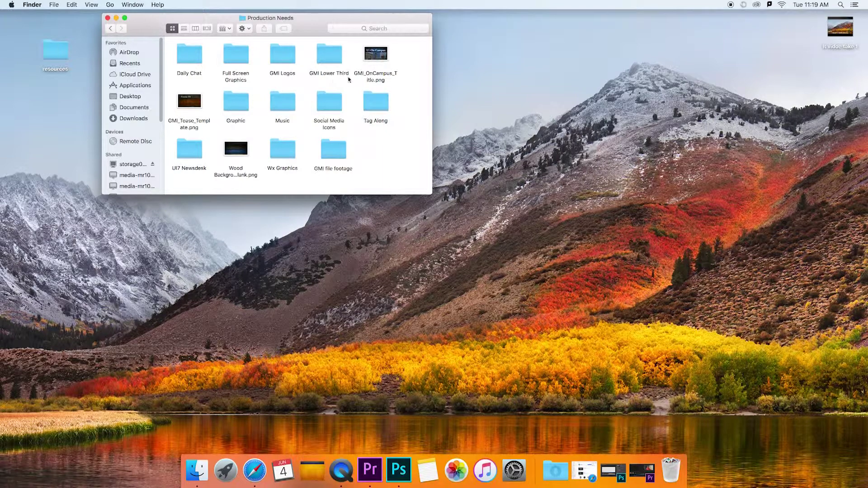
pyautogui.doubleClick(330, 54)
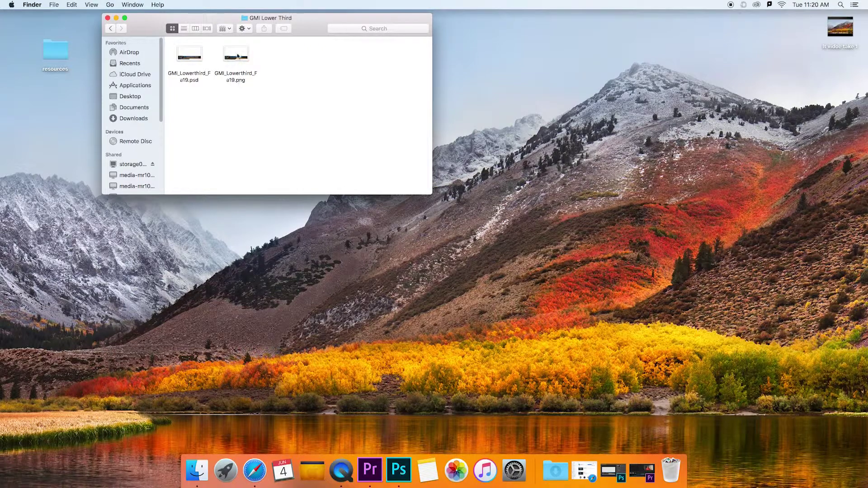
# Copy GMI_Lowerthird_Fa19.png from the GMI Lower Third folder to the desktop and close the folder window
pyautogui.moveTo(237, 55); pyautogui.dragTo(65, 86)
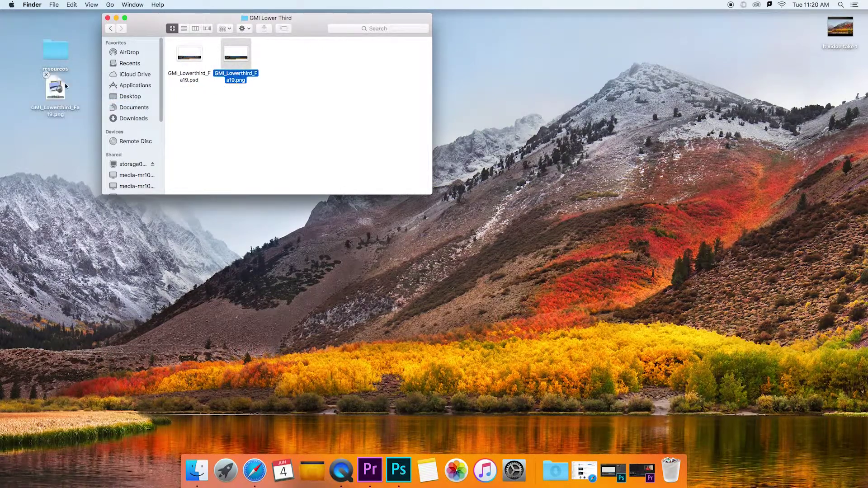
pyautogui.click(108, 18)
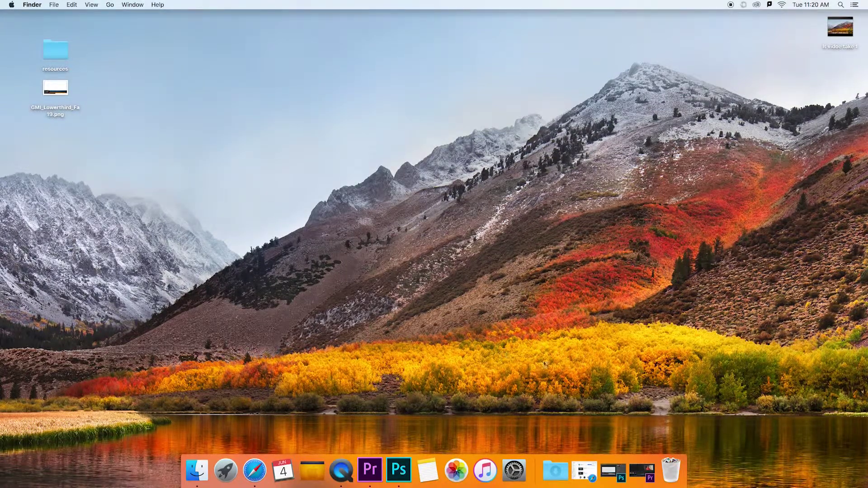
# Switch to the Premiere Pro project, preview the start of Tues GMI Promo.mp4 and park the playhead at 00;01;02;14
pyautogui.click(642, 471)
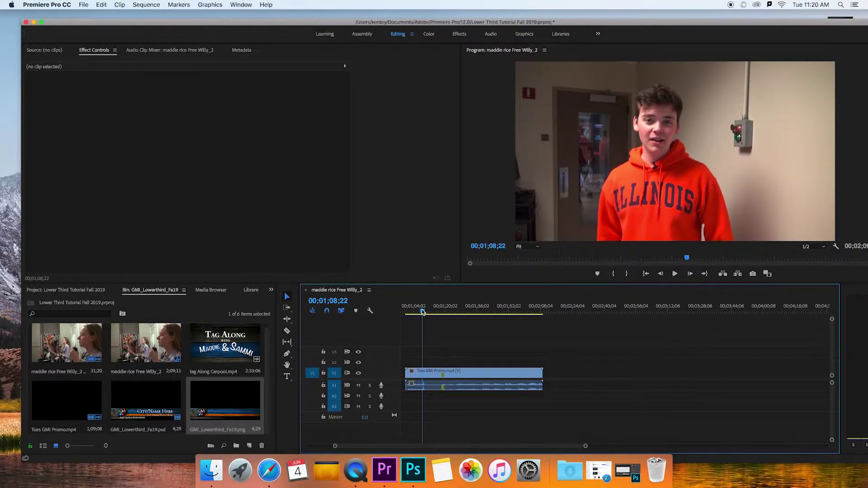
pyautogui.moveTo(422, 312); pyautogui.dragTo(408, 316)
pyautogui.press('space')
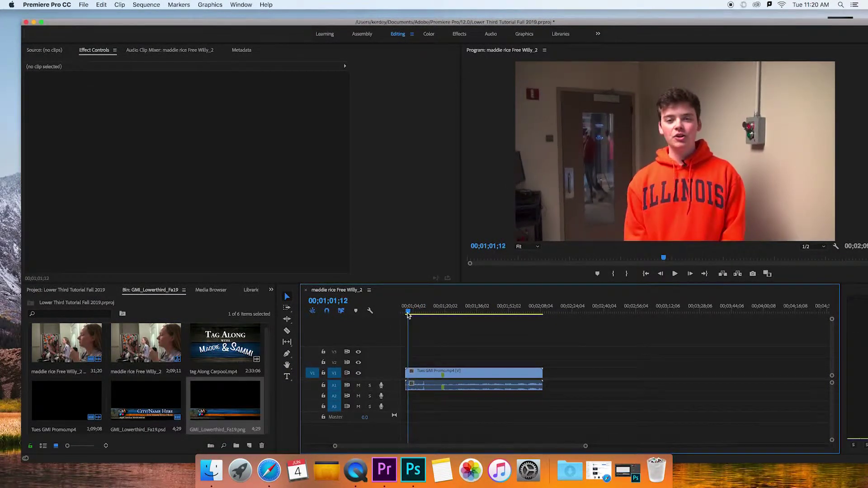
pyautogui.press('XF86AudioLowerVolume')
pyautogui.press('XF86AudioMute')
pyautogui.moveTo(409, 315); pyautogui.dragTo(410, 312)
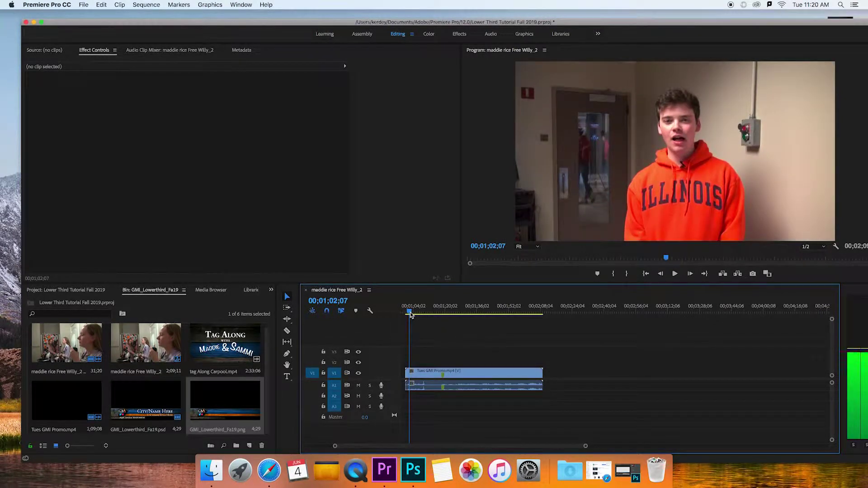
pyautogui.click(410, 312)
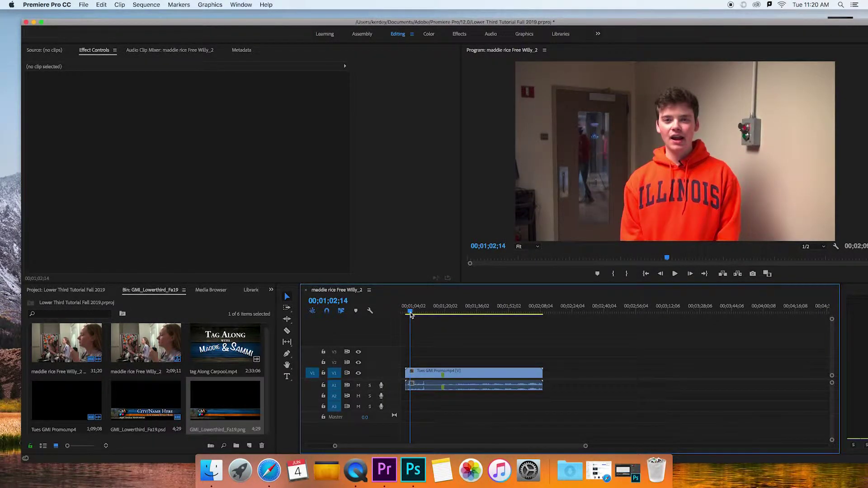
pyautogui.click(266, 361)
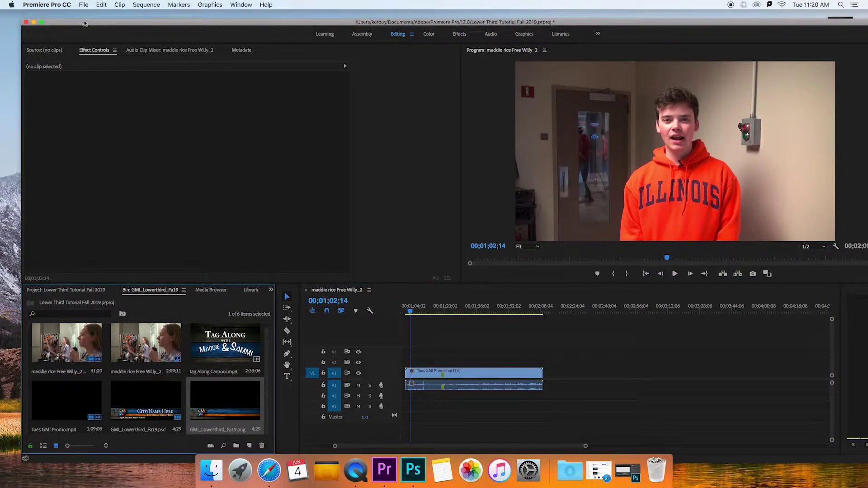
pyautogui.click(86, 6)
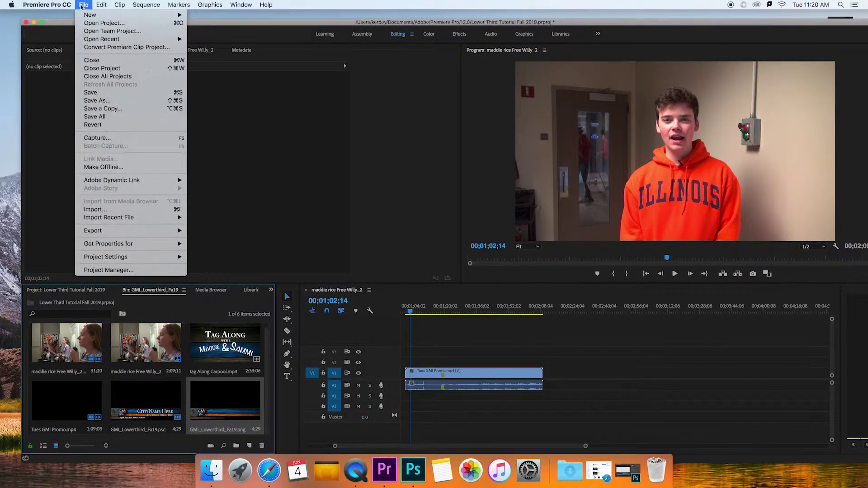
pyautogui.click(92, 210)
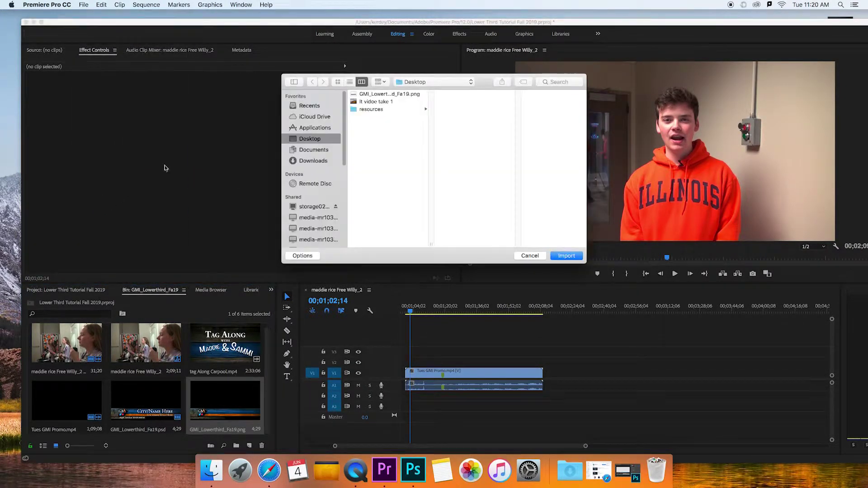
pyautogui.click(368, 95)
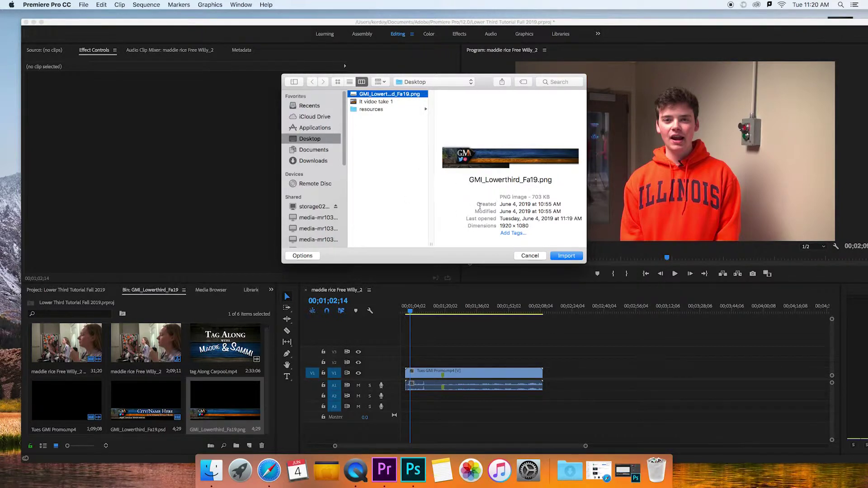
pyautogui.click(530, 256)
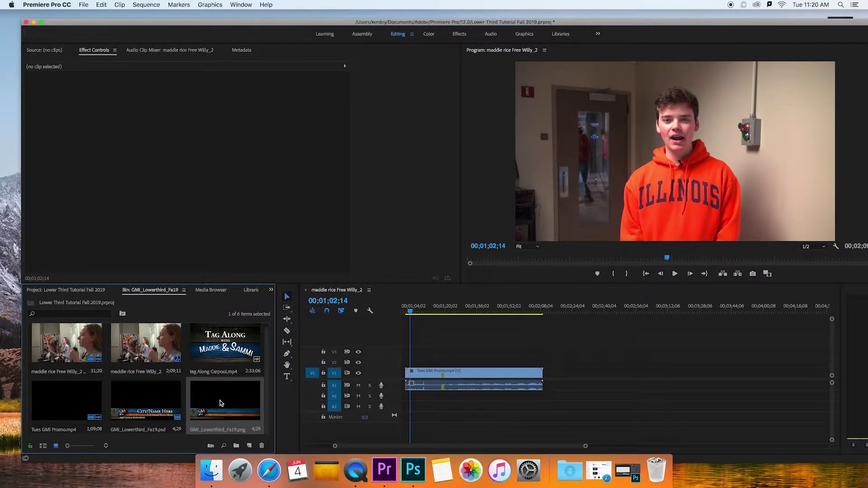
# Place GMI_Lowerthird_Fa19.png on track V2 at 00;01;02;14 above Tues GMI Promo.mp4, and preview it, stopping playback at 00;01;05;02
pyautogui.moveTo(221, 403); pyautogui.dragTo(415, 363)
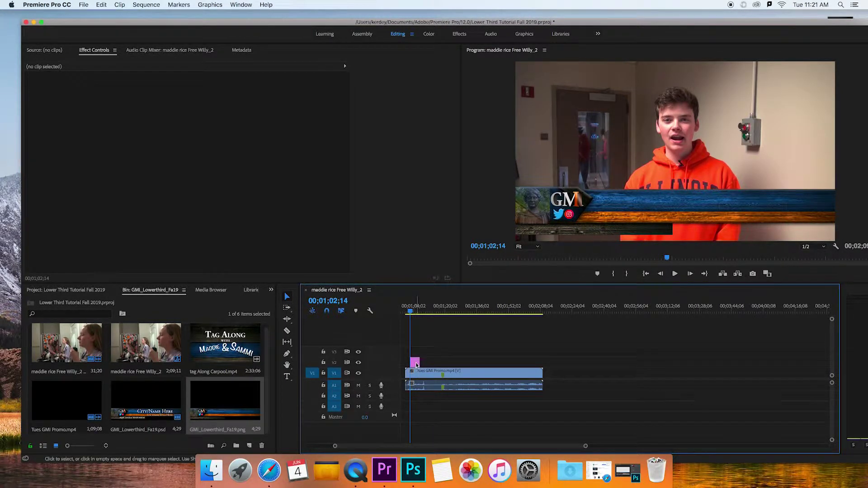
pyautogui.click(406, 312)
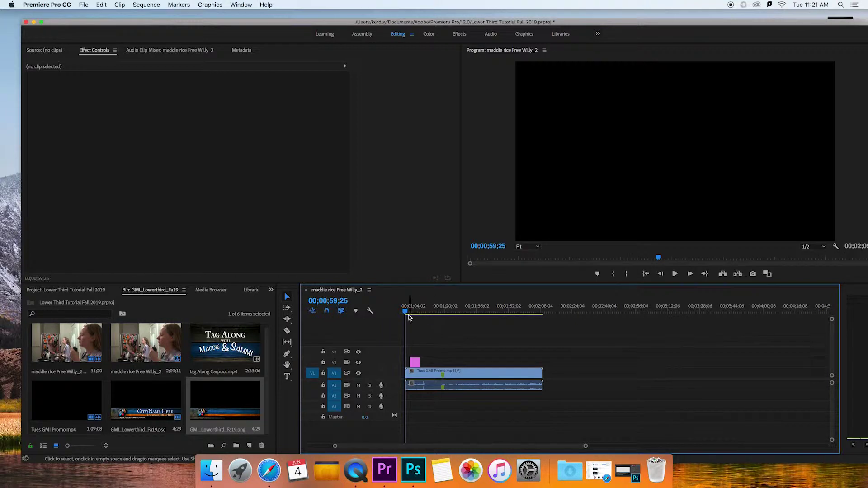
pyautogui.press('XF86AudioLowerVolume')
pyautogui.press('XF86AudioLowerVolume')
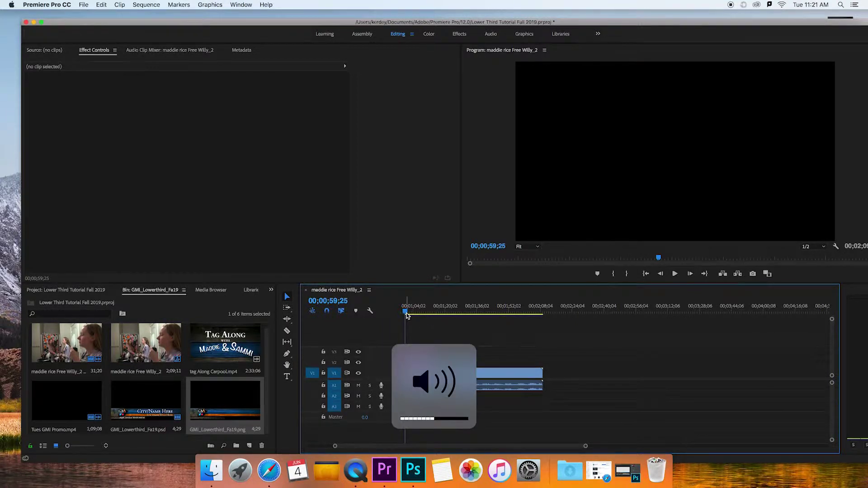
pyautogui.click(403, 312)
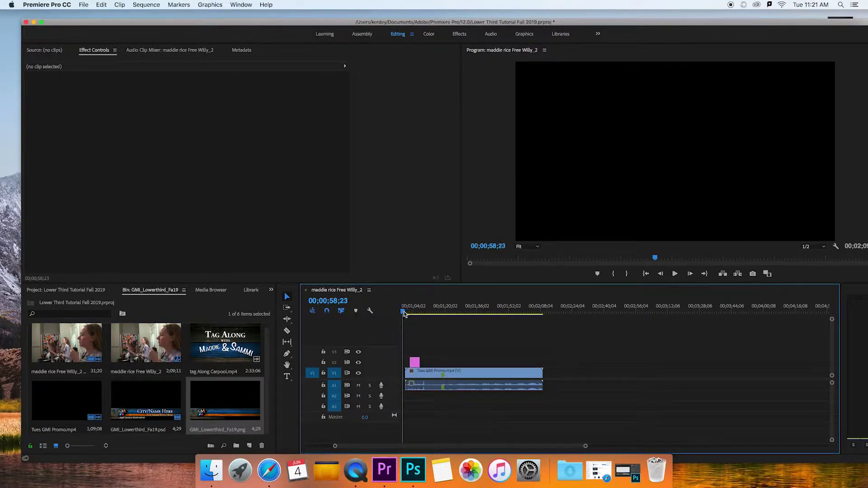
pyautogui.press('space')
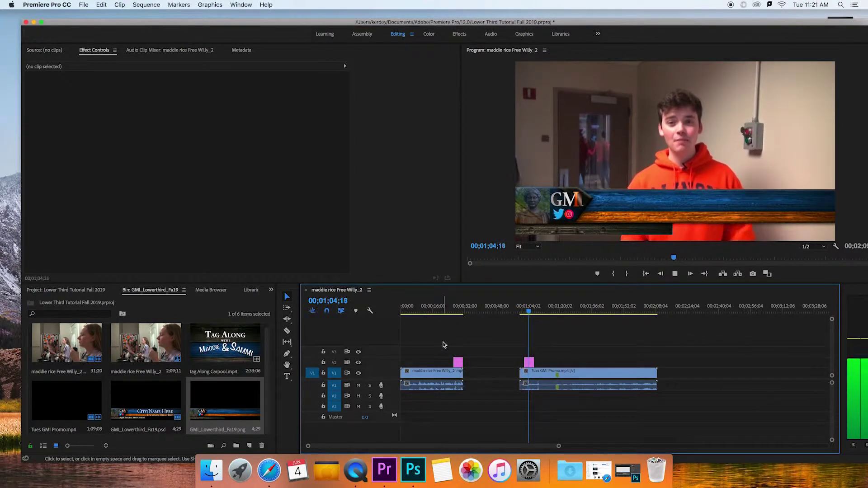
pyautogui.press('space')
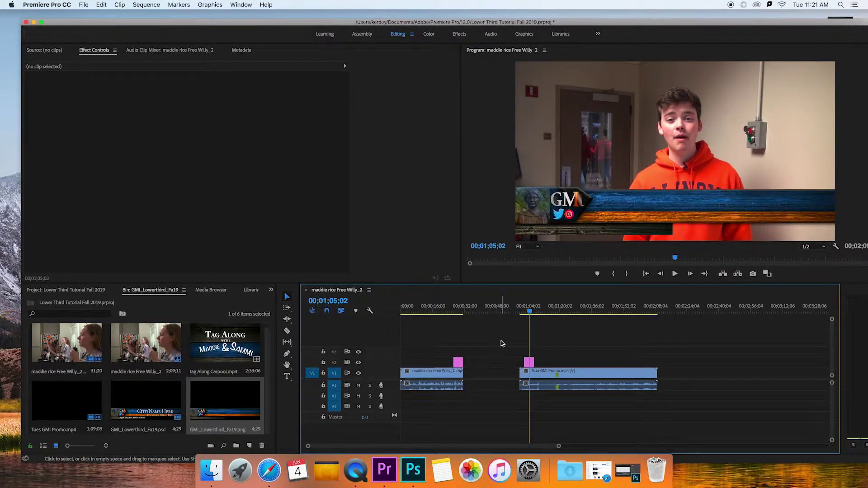
pyautogui.press('XF86AudioMute')
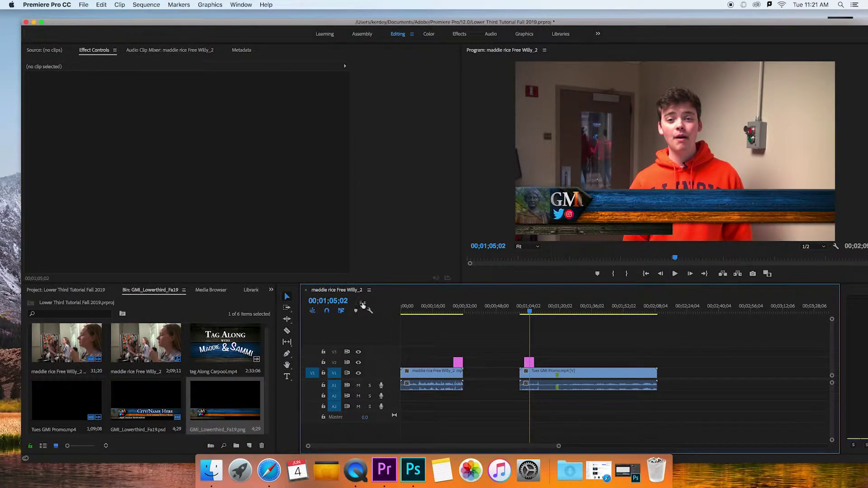
# Start a text layer on the blue bar of the lower third beside the GMI logo and review its text settings
pyautogui.click(287, 378)
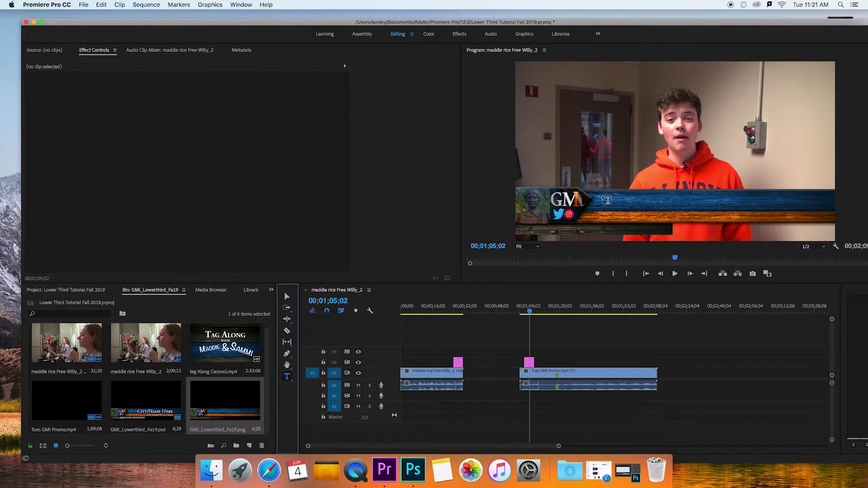
pyautogui.click(602, 196)
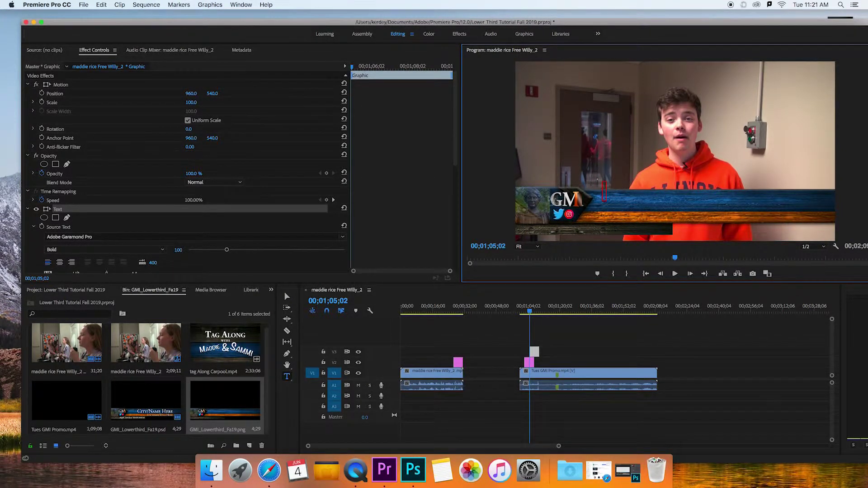
pyautogui.moveTo(455, 149); pyautogui.dragTo(455, 161)
pyautogui.scroll(3, 455, 161)
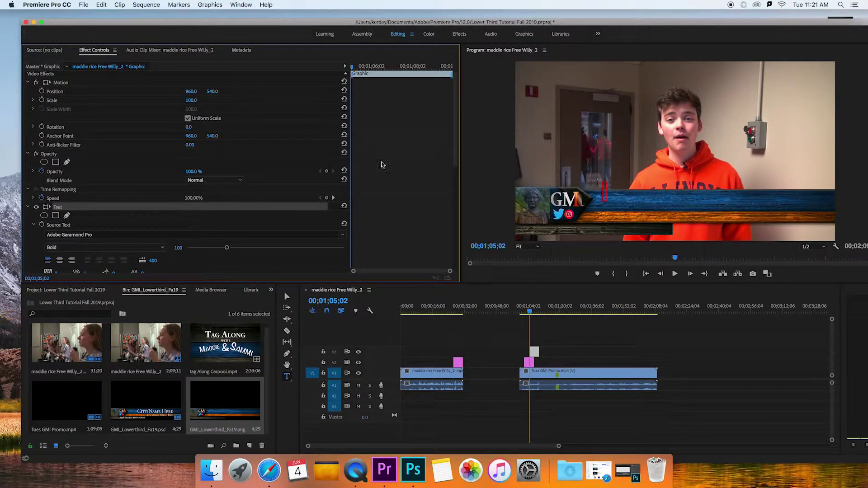
pyautogui.scroll(-4, 449, 178)
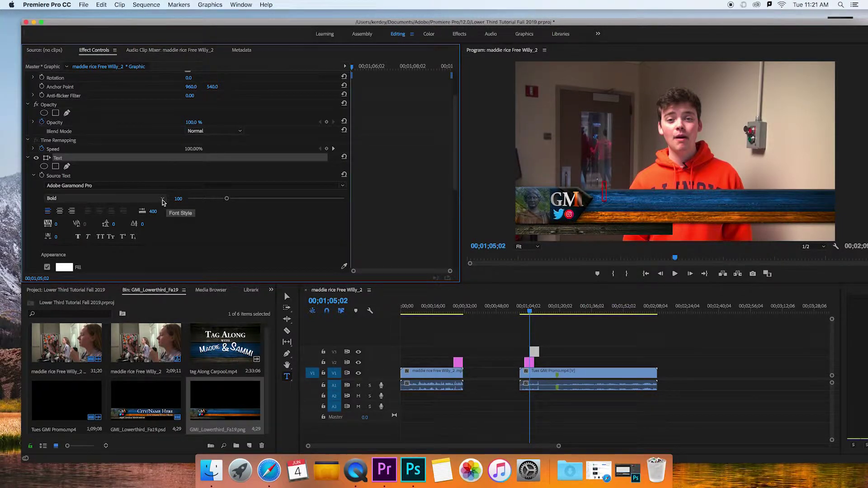
pyautogui.moveTo(456, 158); pyautogui.dragTo(454, 188)
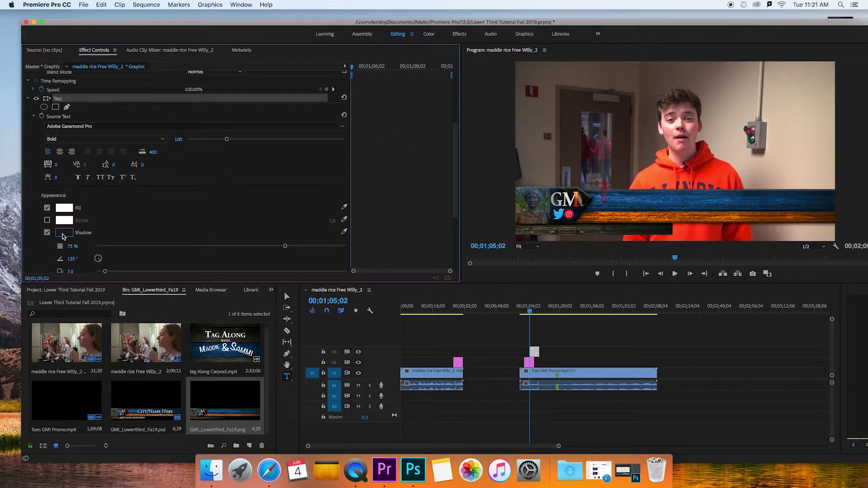
# Set the text layer's shadow colour to black (000000)
pyautogui.click(63, 233)
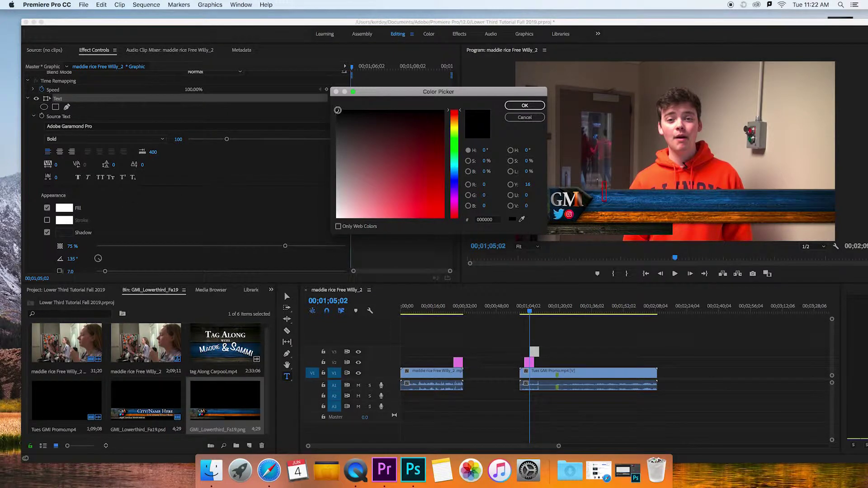
pyautogui.moveTo(337, 110)
pyautogui.mouseDown()
pyautogui.moveTo(337, 132)
pyautogui.moveTo(337, 109)
pyautogui.mouseUp()
pyautogui.click(529, 105)
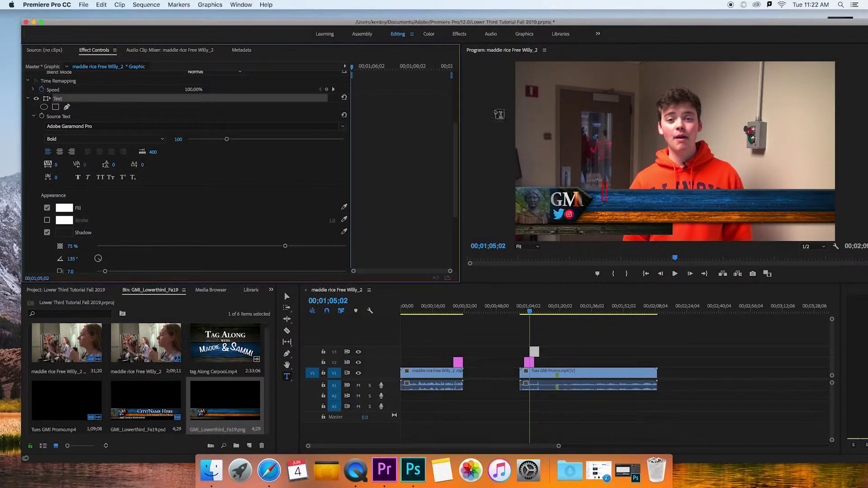
pyautogui.scroll(5, 450, 138)
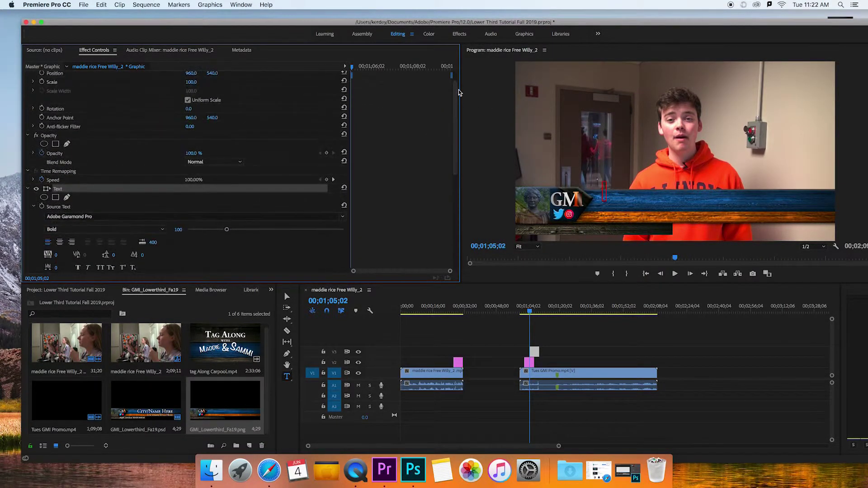
# Enter "Name" in the text layer and position it midway along the blue bar of the lower third
pyautogui.click(286, 376)
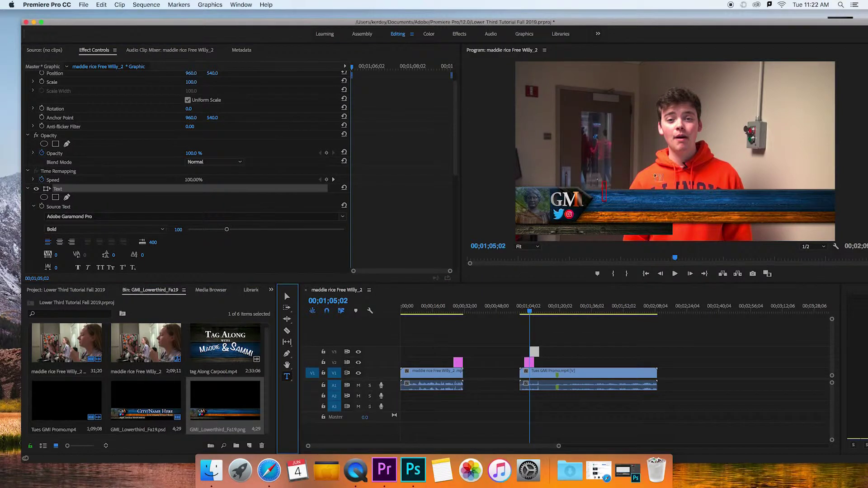
pyautogui.click(605, 189)
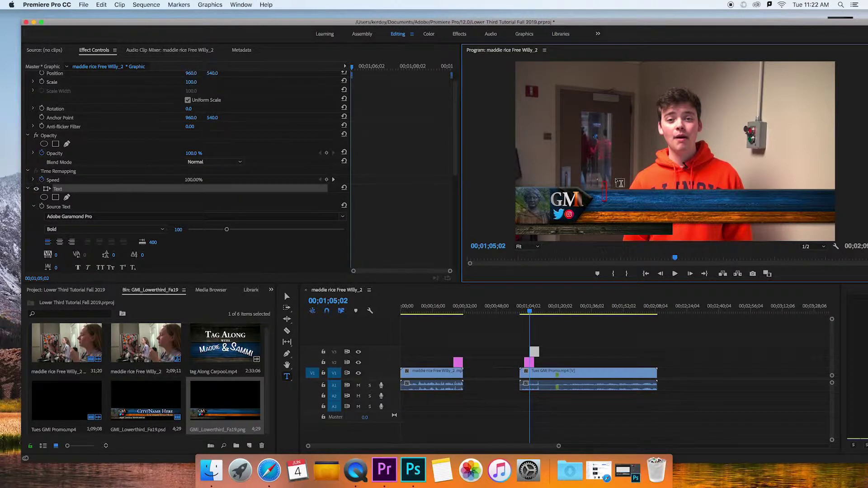
pyautogui.write('Name')
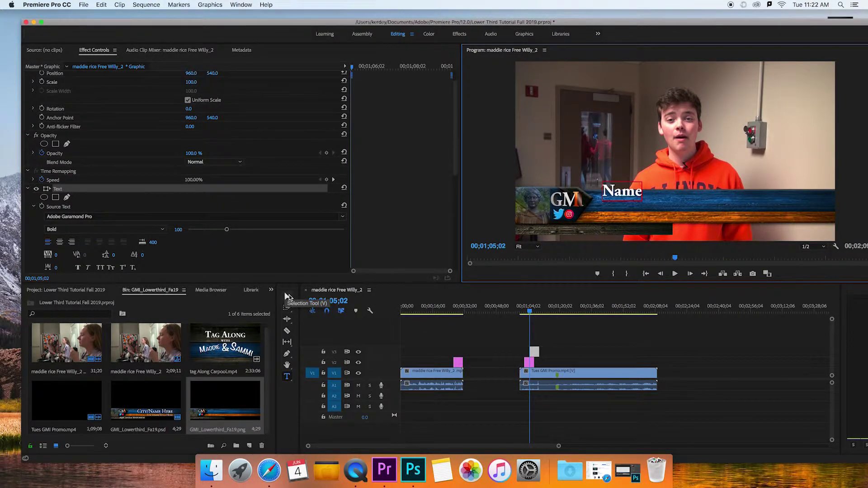
pyautogui.click(287, 296)
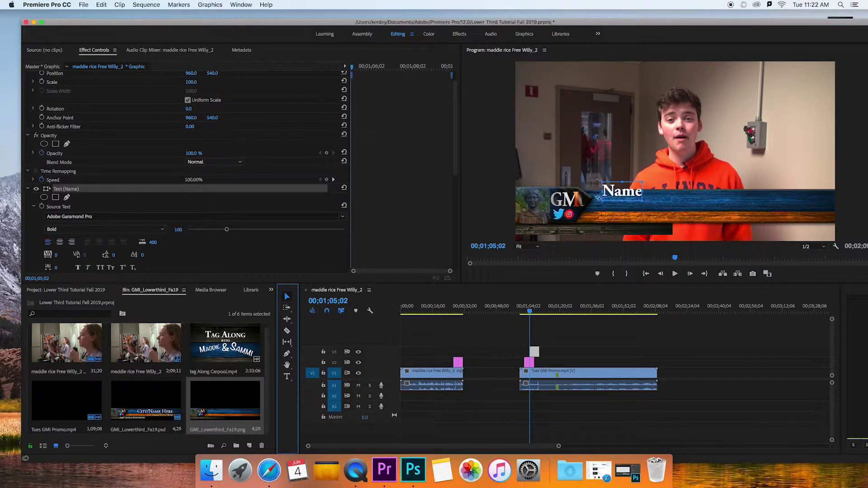
pyautogui.moveTo(616, 192); pyautogui.dragTo(665, 201)
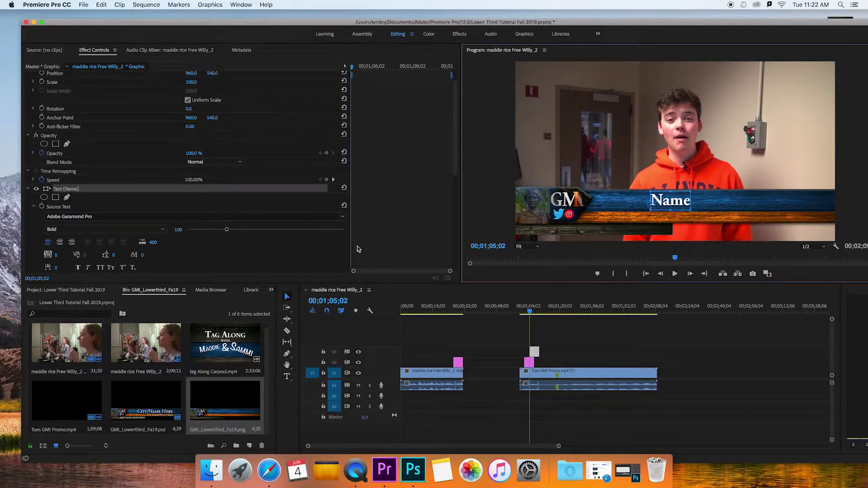
# Add the text "Title", scale it smaller than "Name" and place it on the orange bar just below "Name"
pyautogui.click(287, 378)
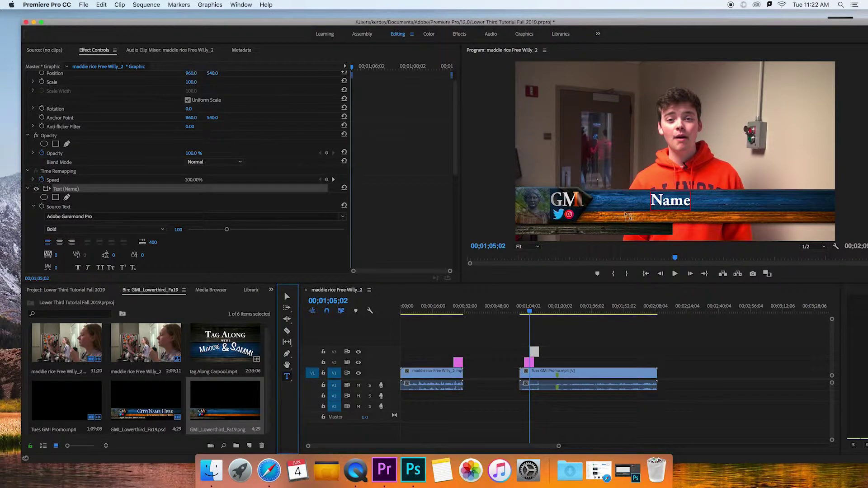
pyautogui.click(625, 212)
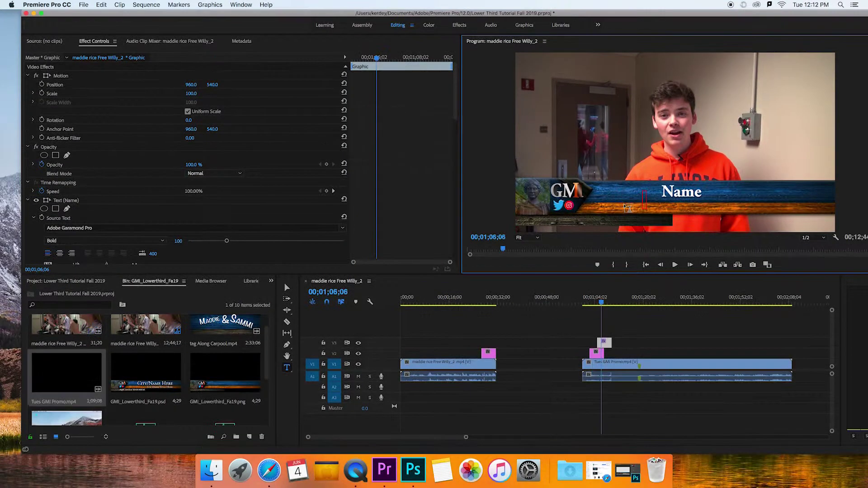
pyautogui.write('Title')
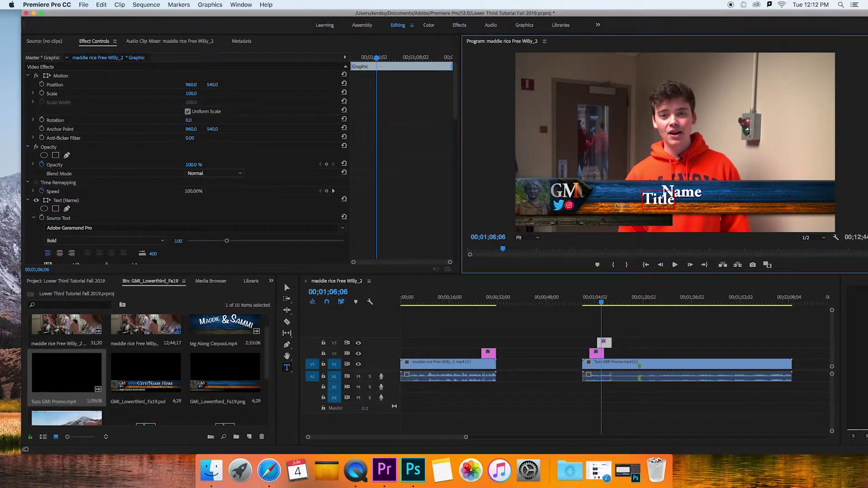
pyautogui.click(286, 289)
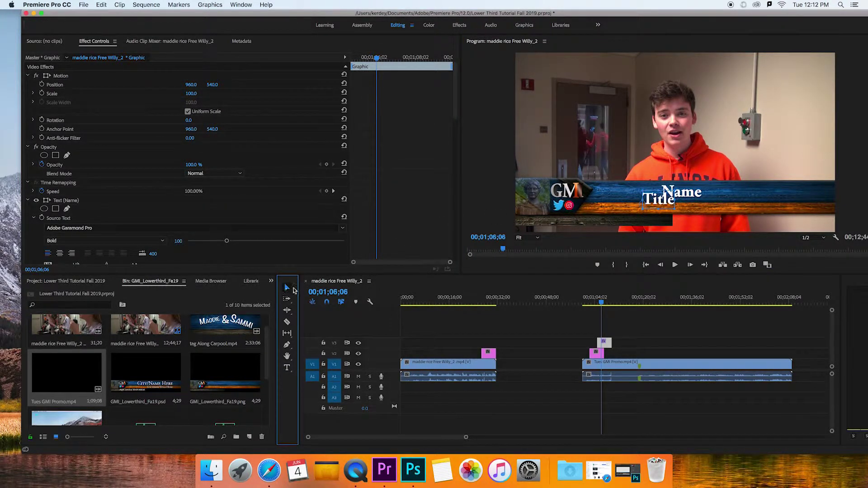
pyautogui.moveTo(673, 192); pyautogui.dragTo(699, 212)
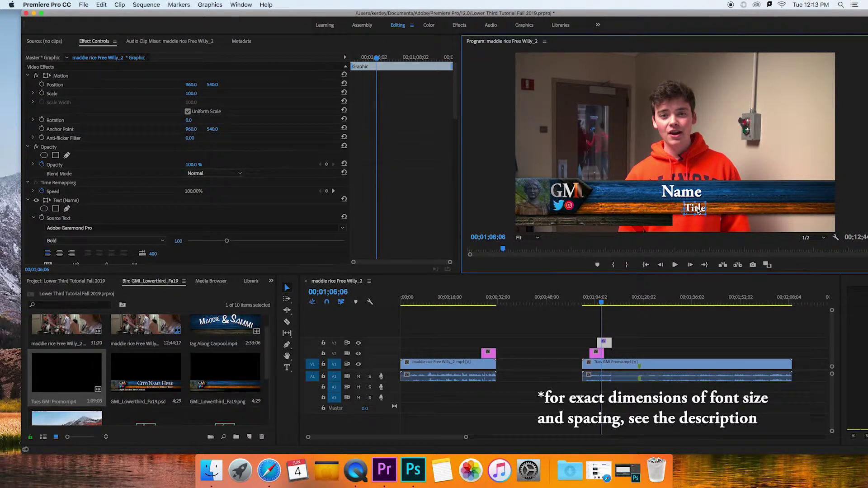
pyautogui.click(711, 211)
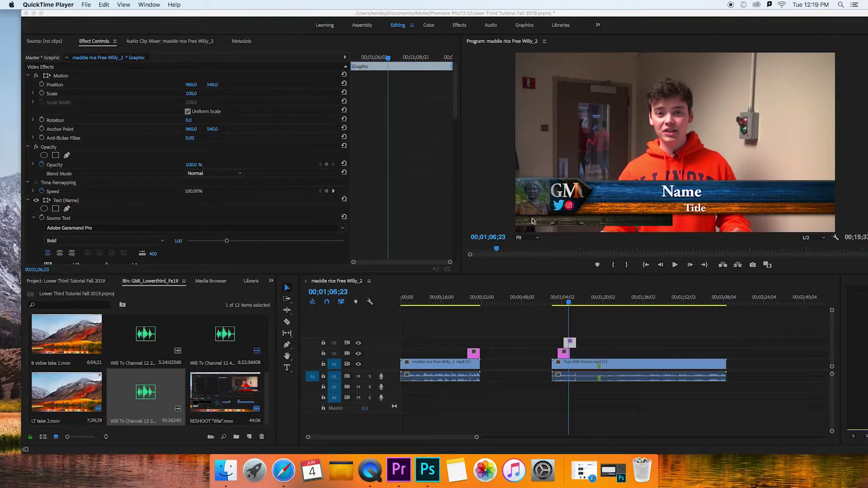
pyautogui.click(288, 368)
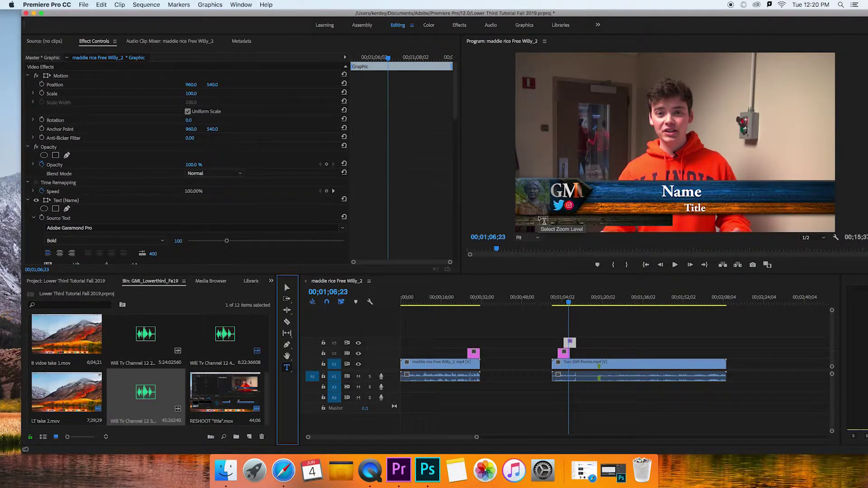
pyautogui.click(532, 220)
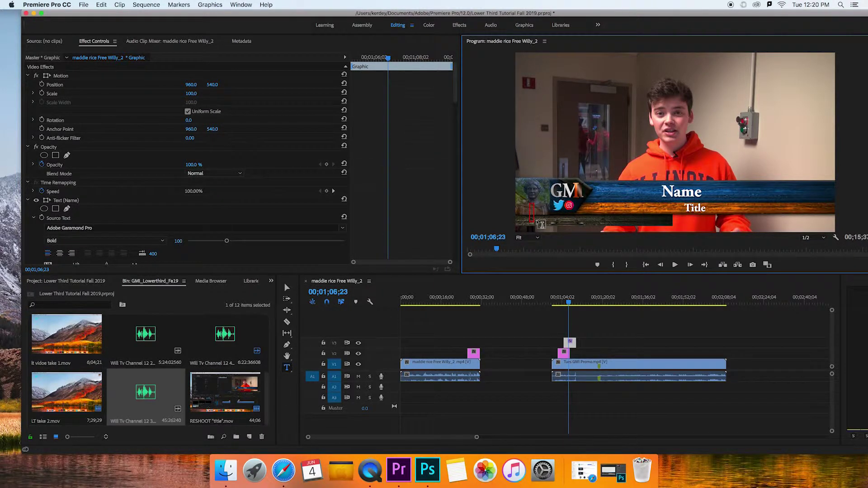
pyautogui.write('#')
pyautogui.press('super+s')
pyautogui.press('BackSpace')
pyautogui.write('@username')
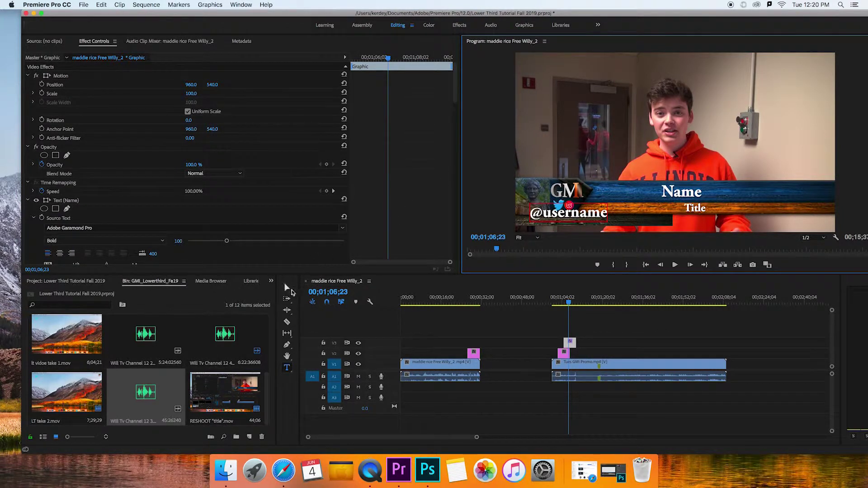
pyautogui.click(287, 288)
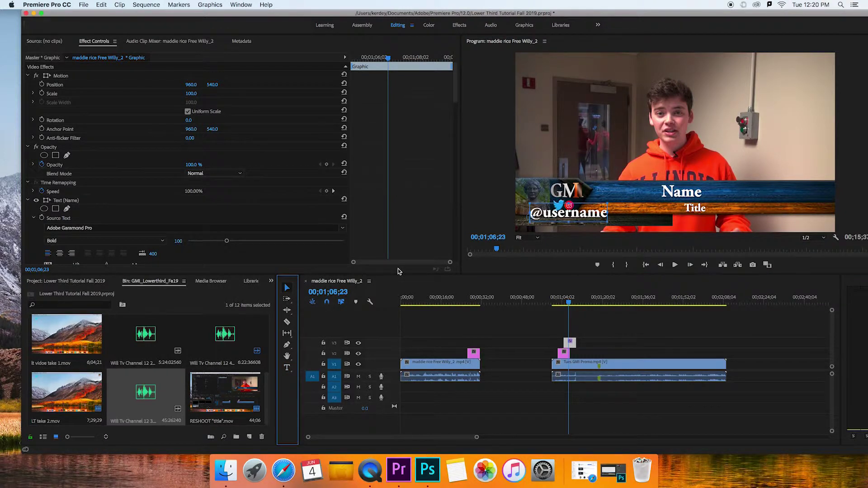
pyautogui.moveTo(607, 205); pyautogui.dragTo(660, 222)
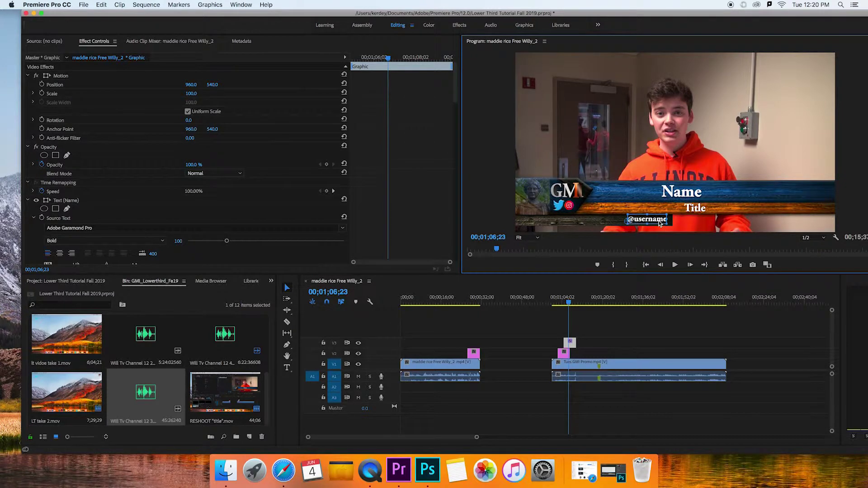
pyautogui.click(701, 227)
# Play the sequence from 00;01;01;07 to 00;01;10;25 to check the timing of the text against the lower third graphic
pyautogui.click(566, 306)
pyautogui.moveTo(565, 305); pyautogui.dragTo(555, 308)
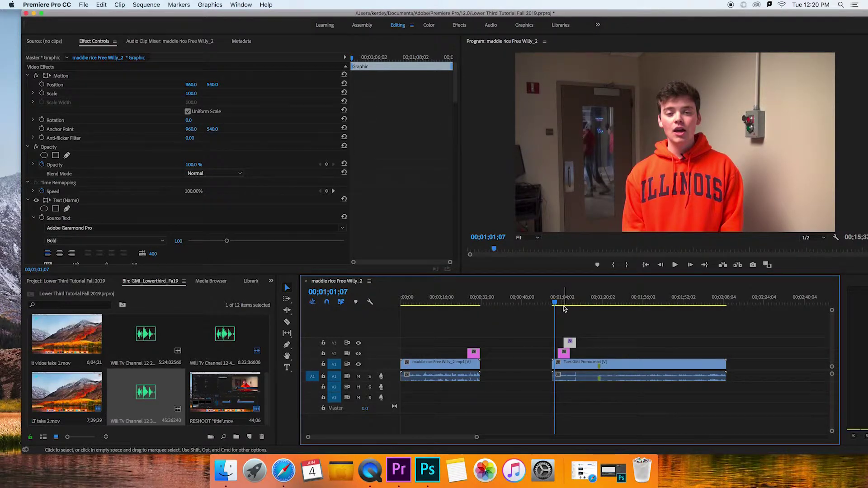
pyautogui.press('space')
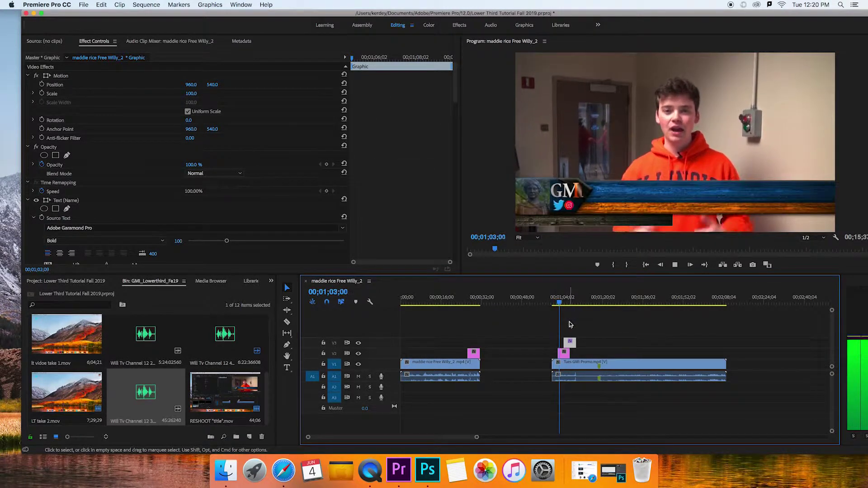
pyautogui.press('space')
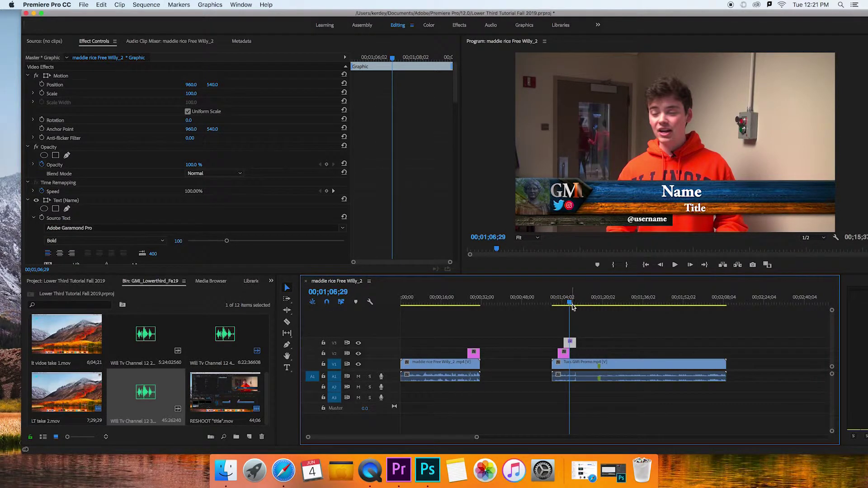
pyautogui.press('space')
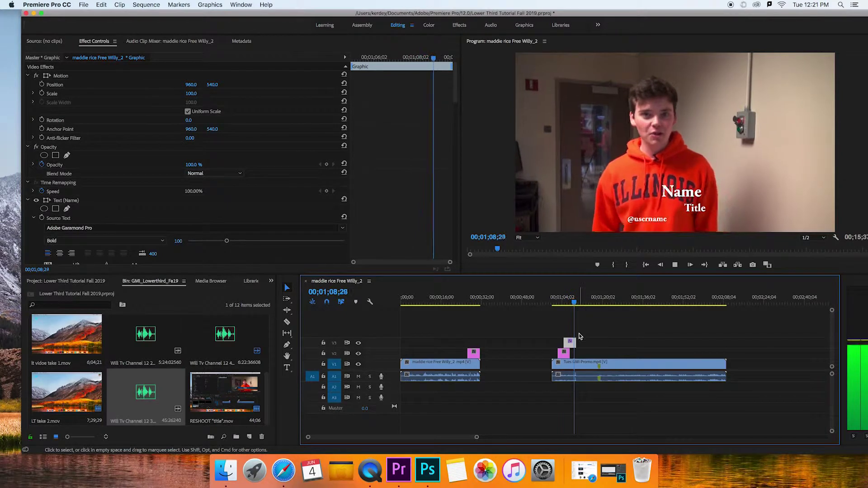
pyautogui.press('space')
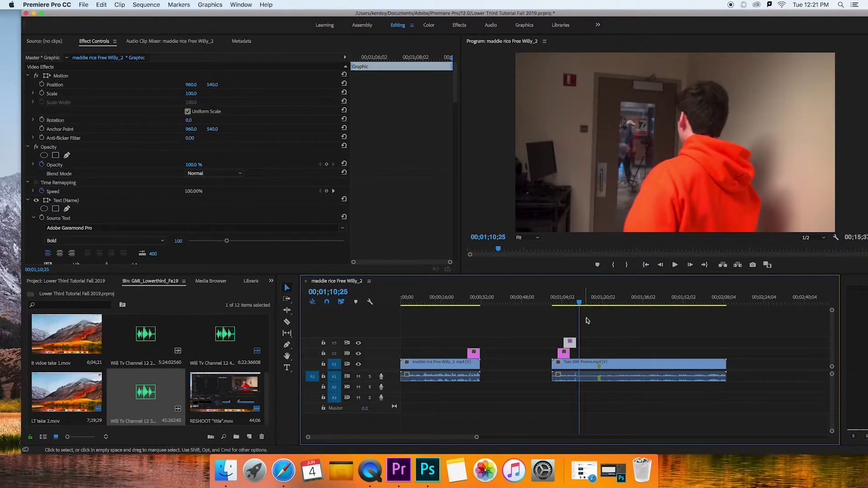
# Move the text graphic clip on V3 earlier so it starts and ends with the GMI lower third clip on V2
pyautogui.moveTo(580, 305); pyautogui.dragTo(551, 306)
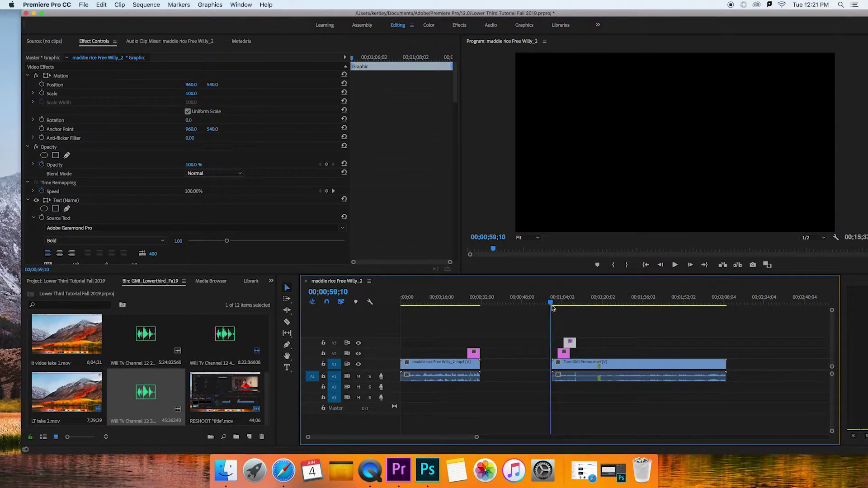
pyautogui.press('=')
pyautogui.moveTo(653, 345); pyautogui.dragTo(642, 344)
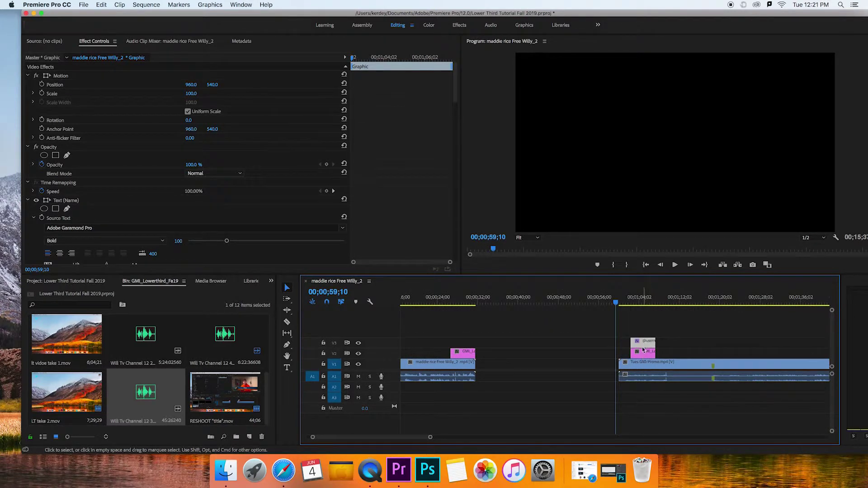
pyautogui.click(644, 332)
# Preview the aligned lower third from 00;01;01;10, stopping at 00;01;09;05, and save the project
pyautogui.moveTo(617, 304); pyautogui.dragTo(624, 306)
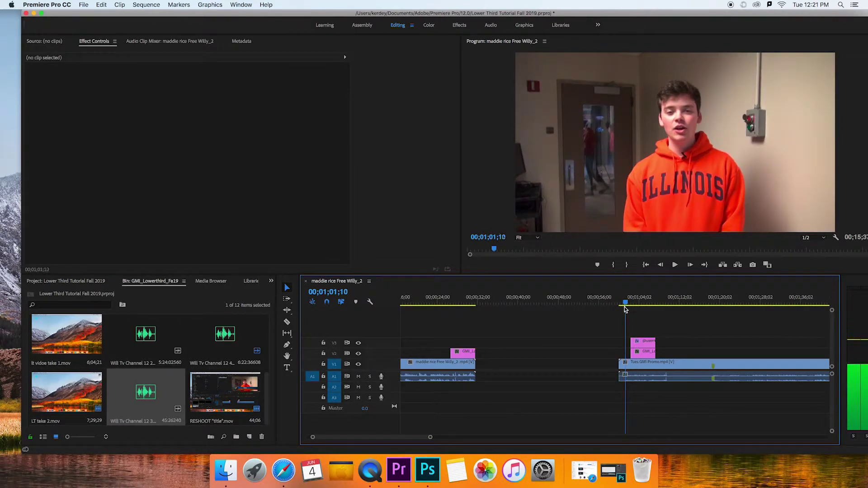
pyautogui.press('space')
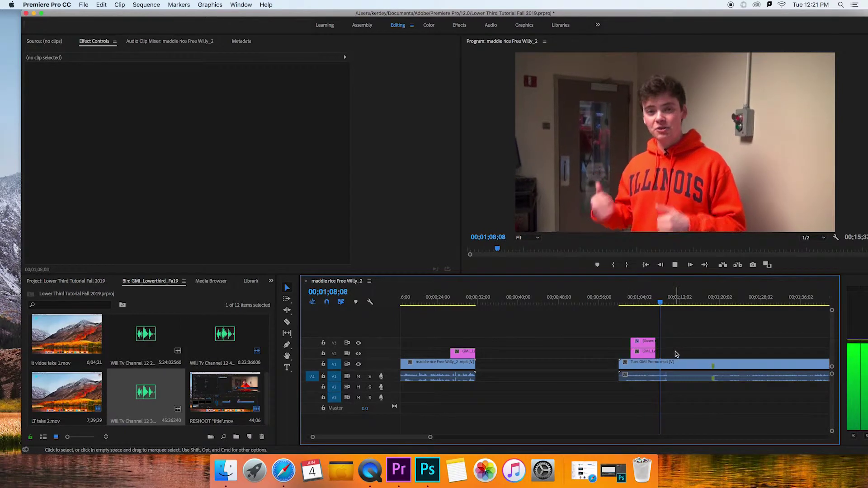
pyautogui.press('space')
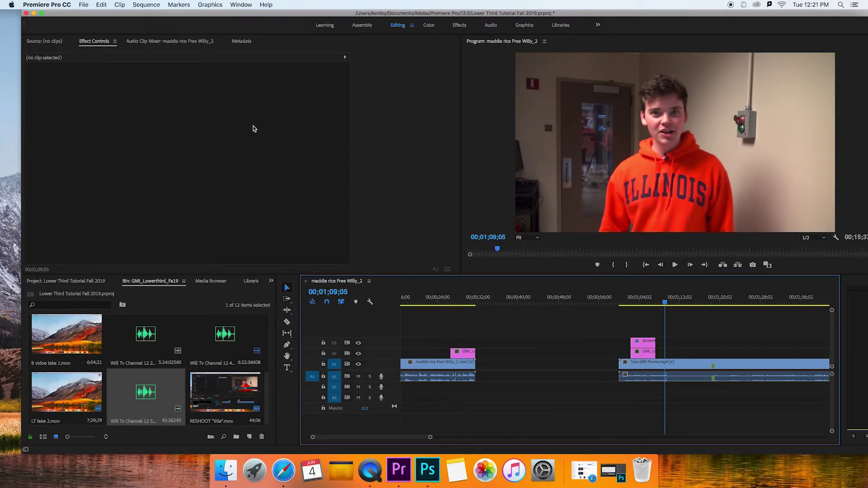
pyautogui.click(84, 5)
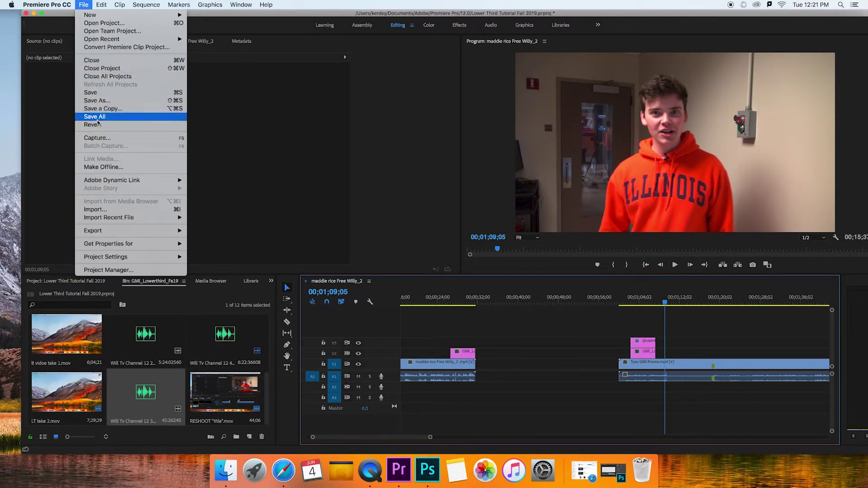
pyautogui.click(102, 93)
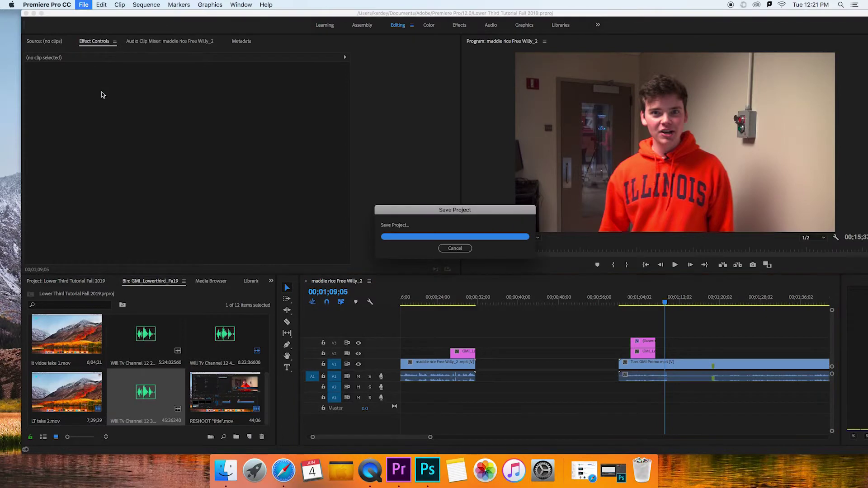